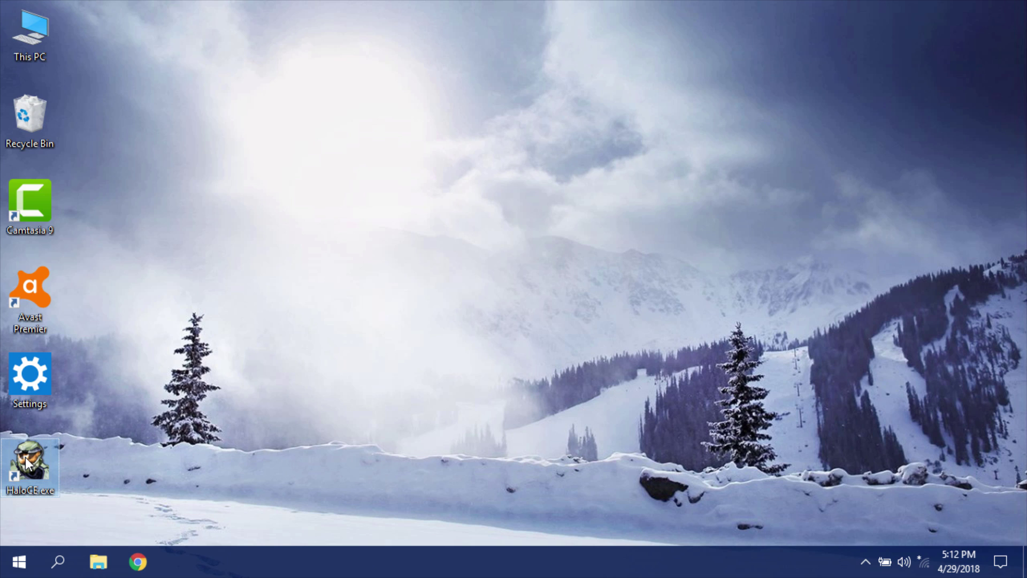
Step: Check the HaloCE.exe shortcut's context menu for the 'Run with graphics processor' option
right_click(27, 461)
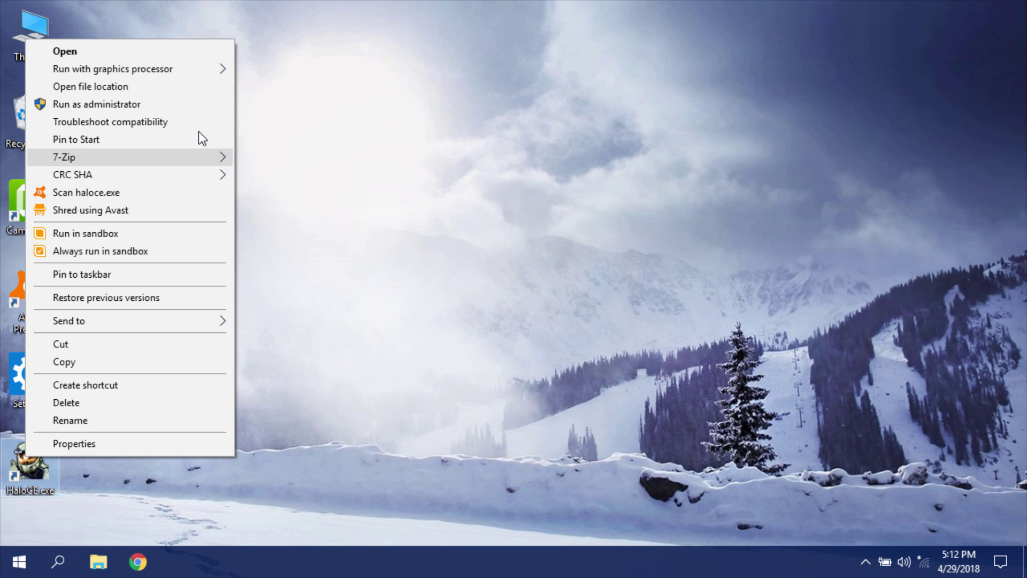
mouse_move(112, 69)
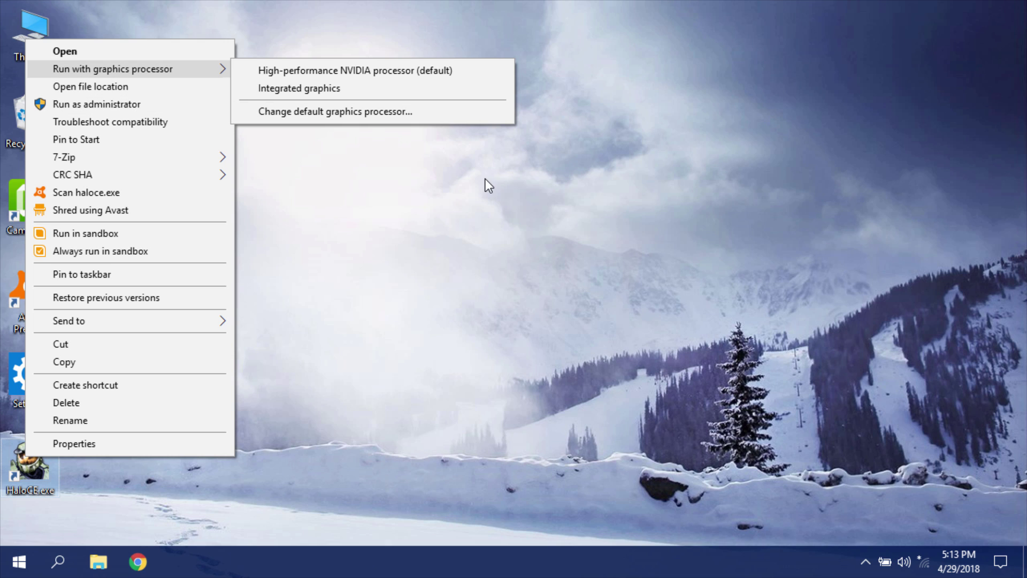
click(381, 248)
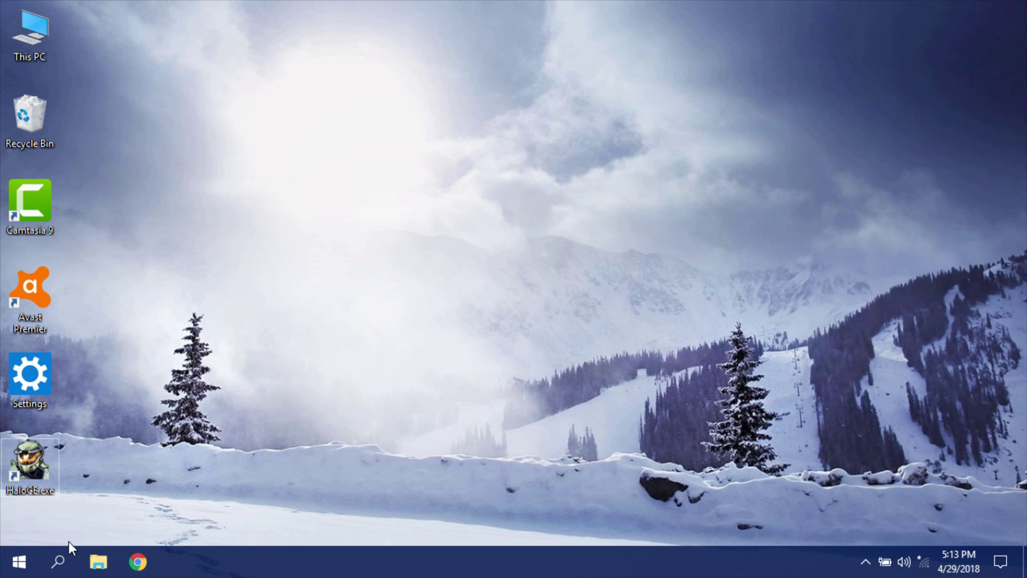
Step: Launch Device Manager from the Windows search results
click(63, 560)
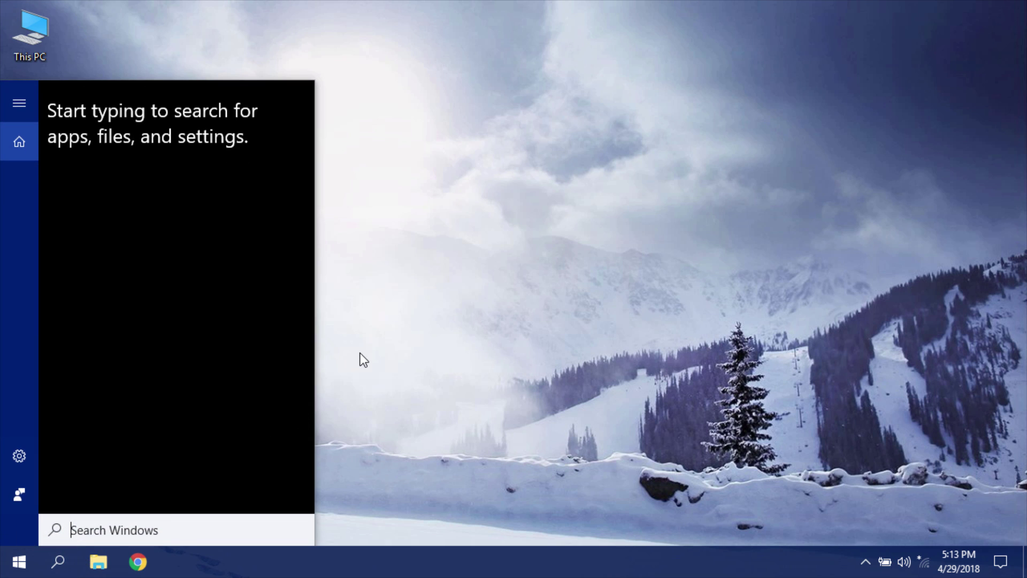
text(Devic)
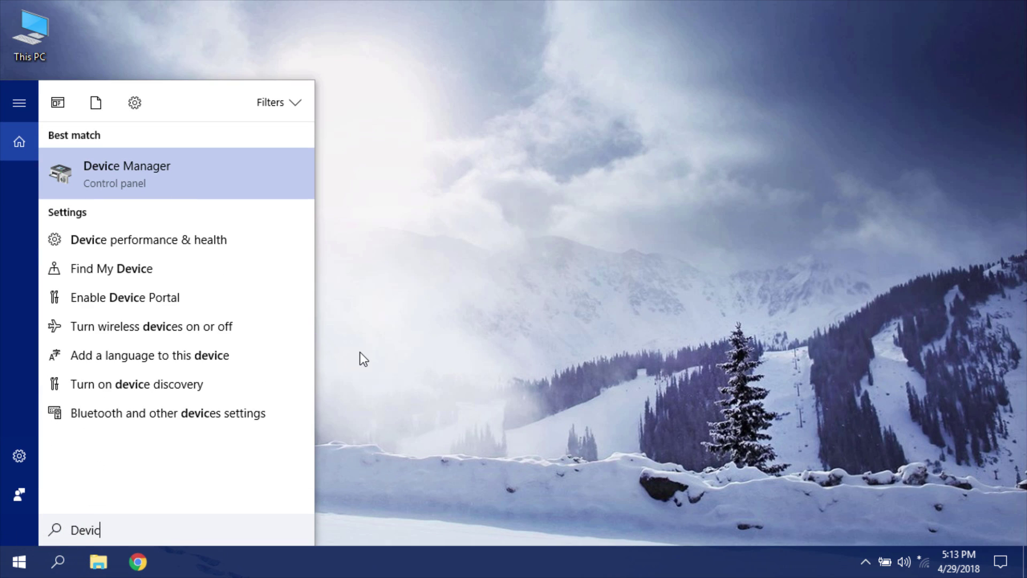
text(e Manager)
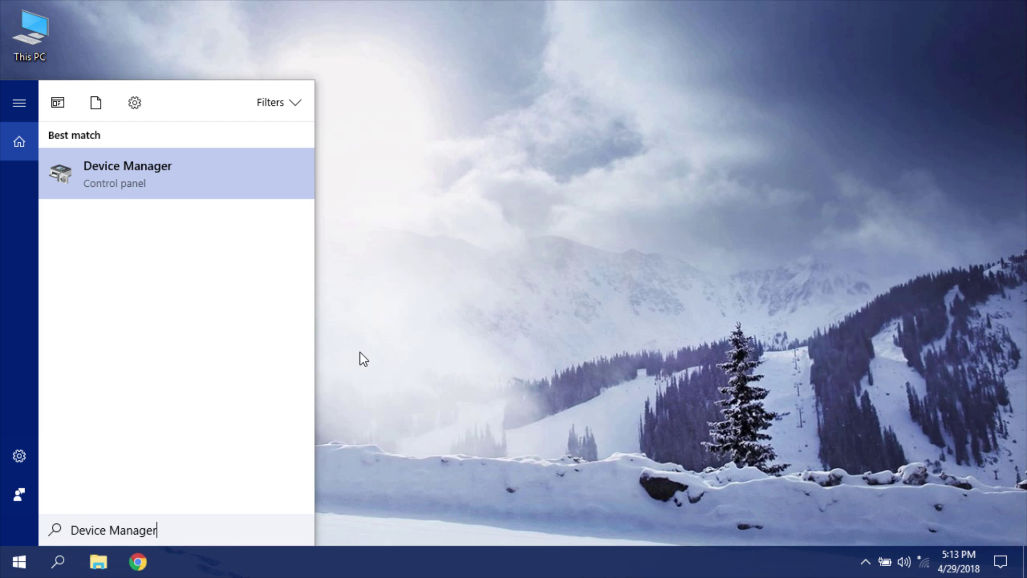
click(154, 172)
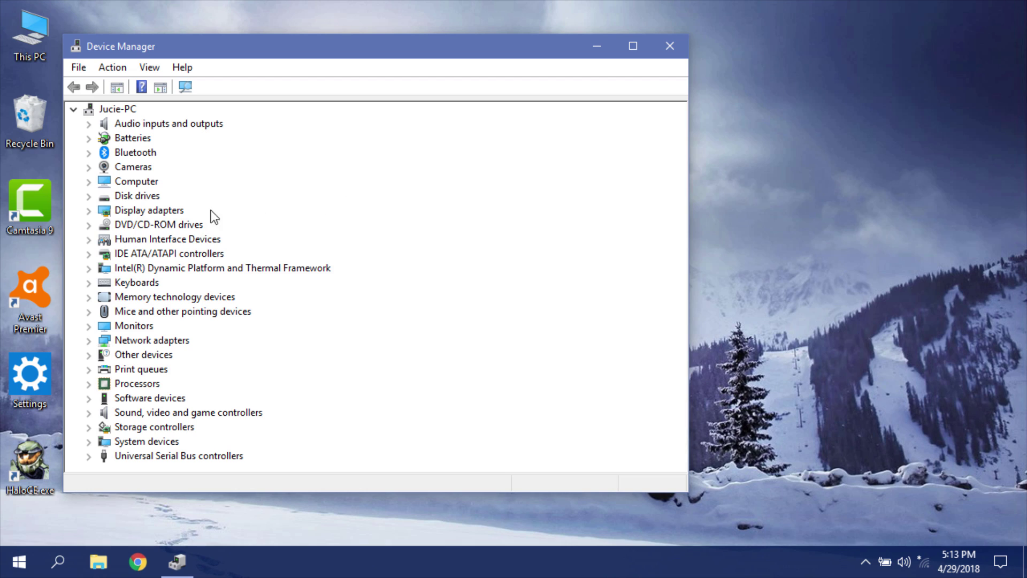
Step: Expand Display adapters and select the NVIDIA GeForce 940MX
double_click(152, 212)
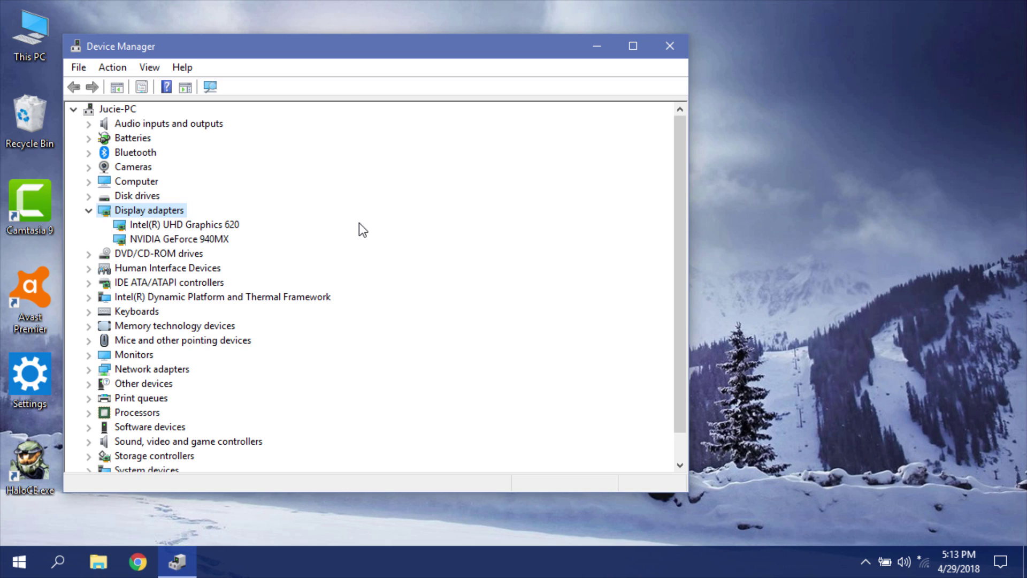
click(203, 238)
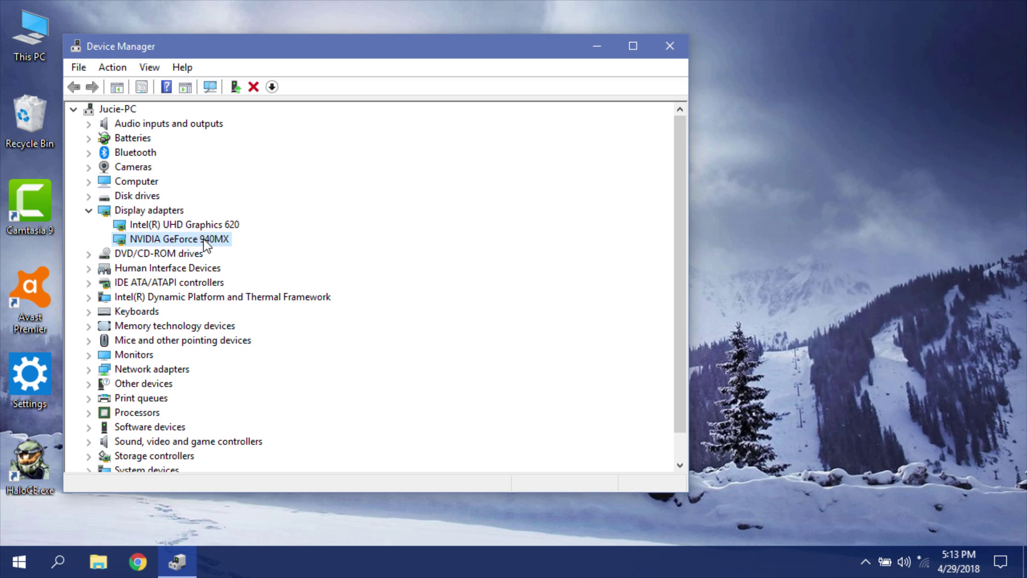
Step: Disable the NVIDIA GeForce 940MX device and confirm the warning
right_click(203, 238)
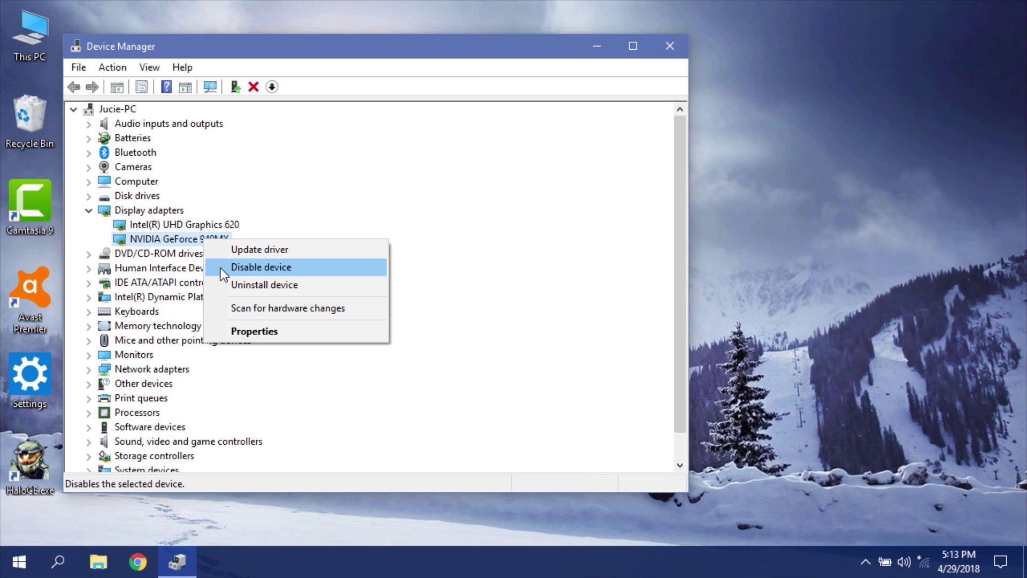
click(220, 267)
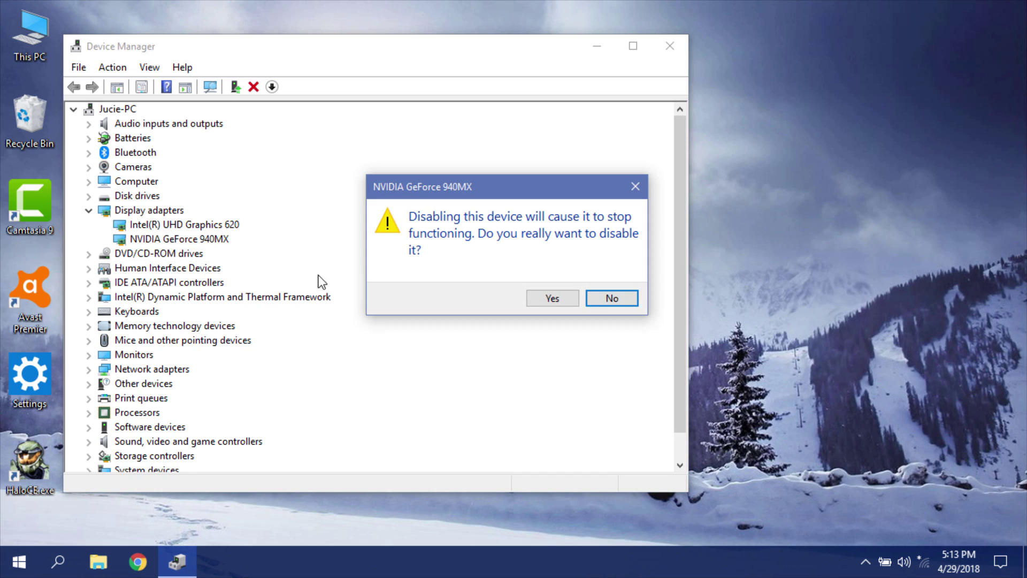
click(534, 299)
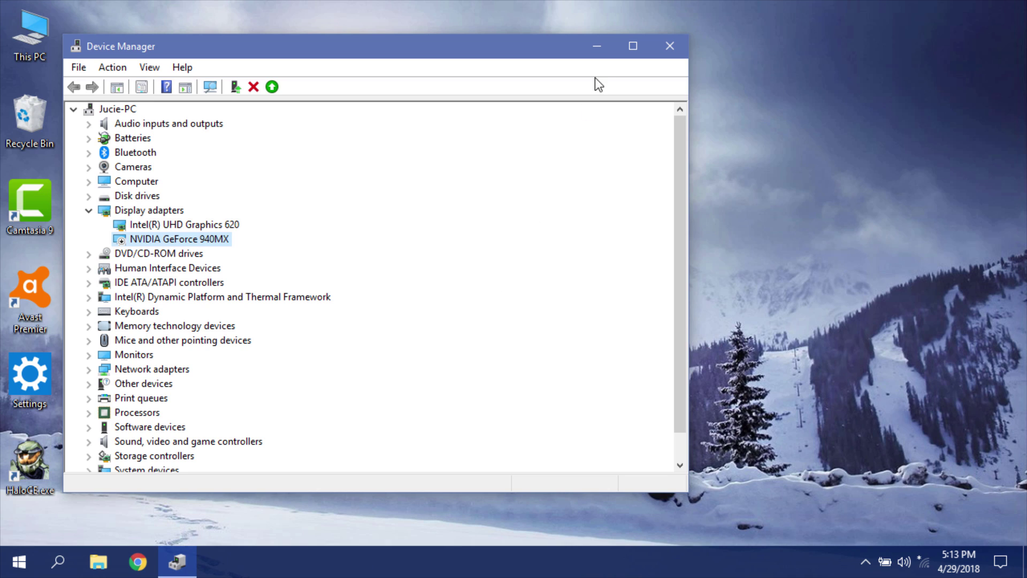
Step: Minimize Device Manager and check HaloCE.exe's context menu with the NVIDIA adapter disabled
click(597, 47)
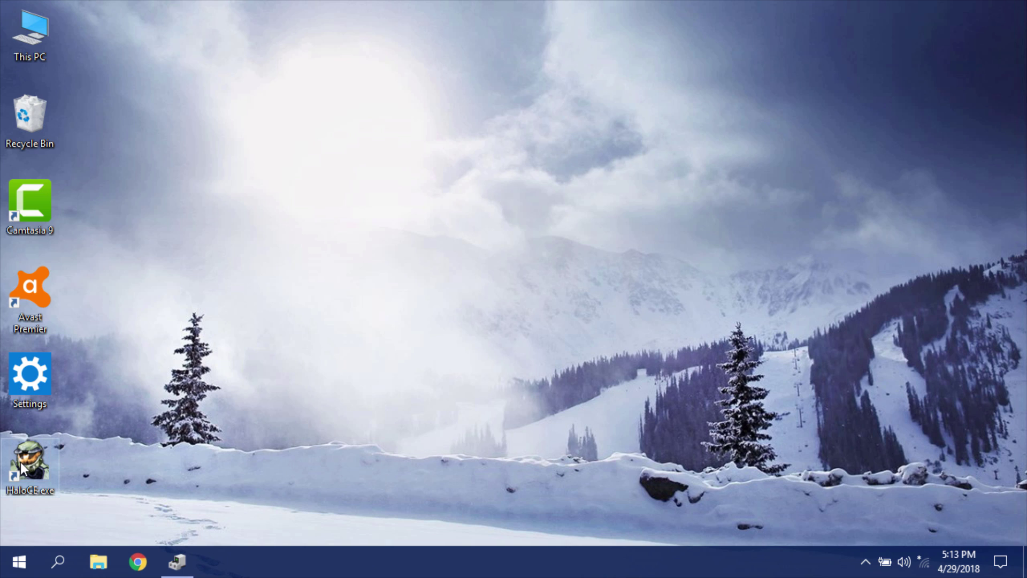
right_click(20, 461)
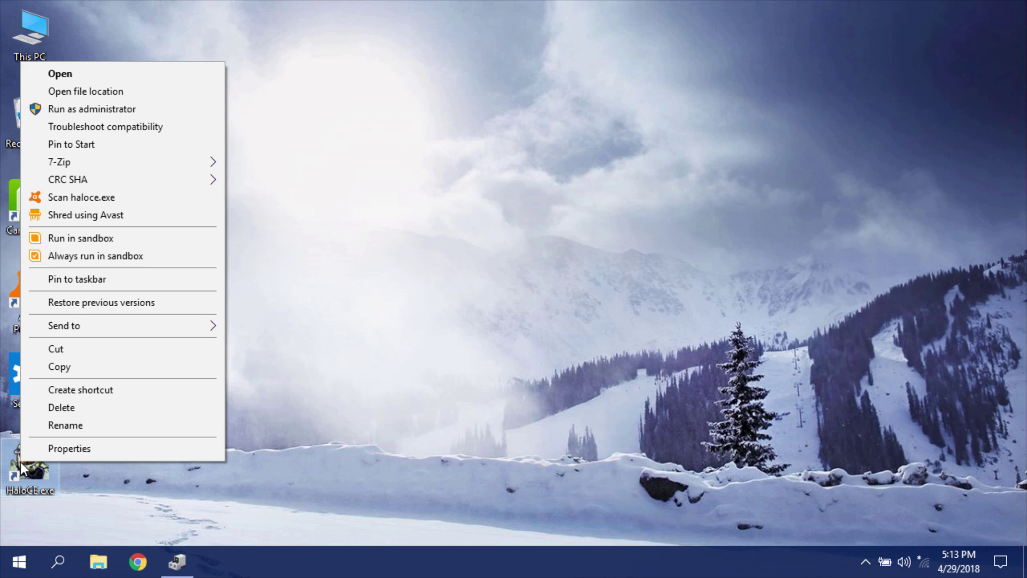
click(509, 235)
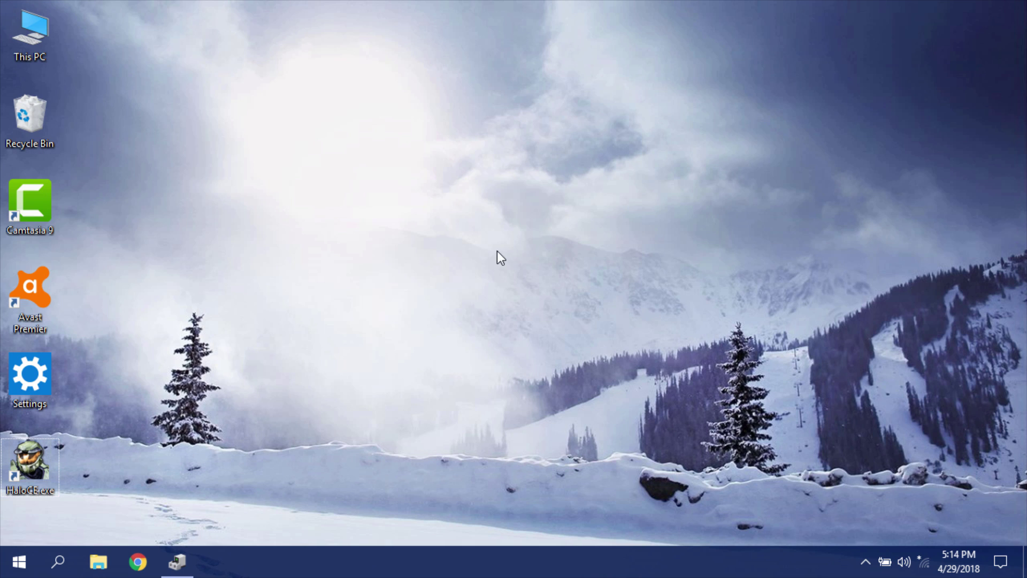
Step: Re-enable the NVIDIA GeForce 940MX device and minimize Device Manager again
click(178, 561)
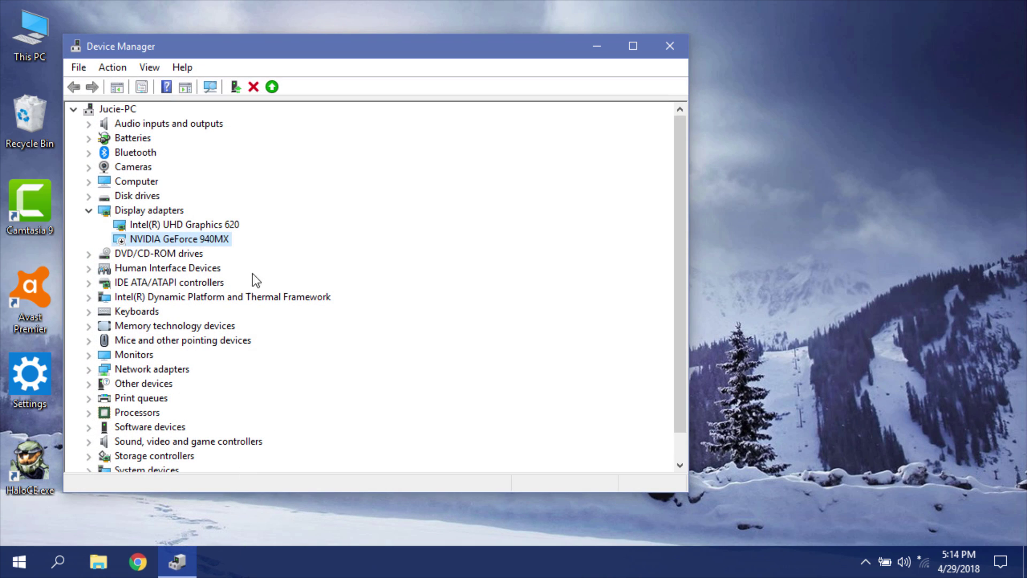
right_click(210, 246)
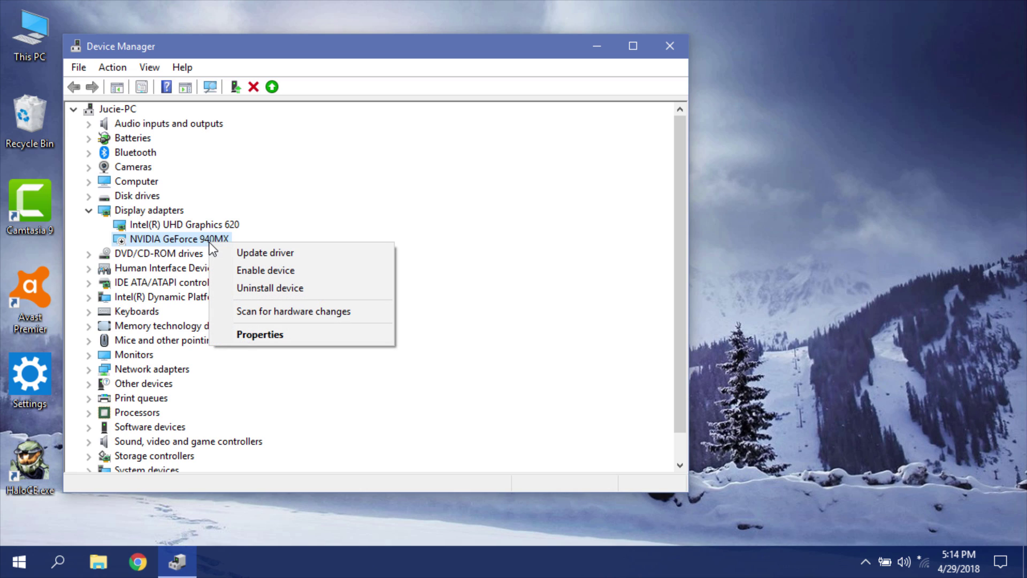
click(241, 274)
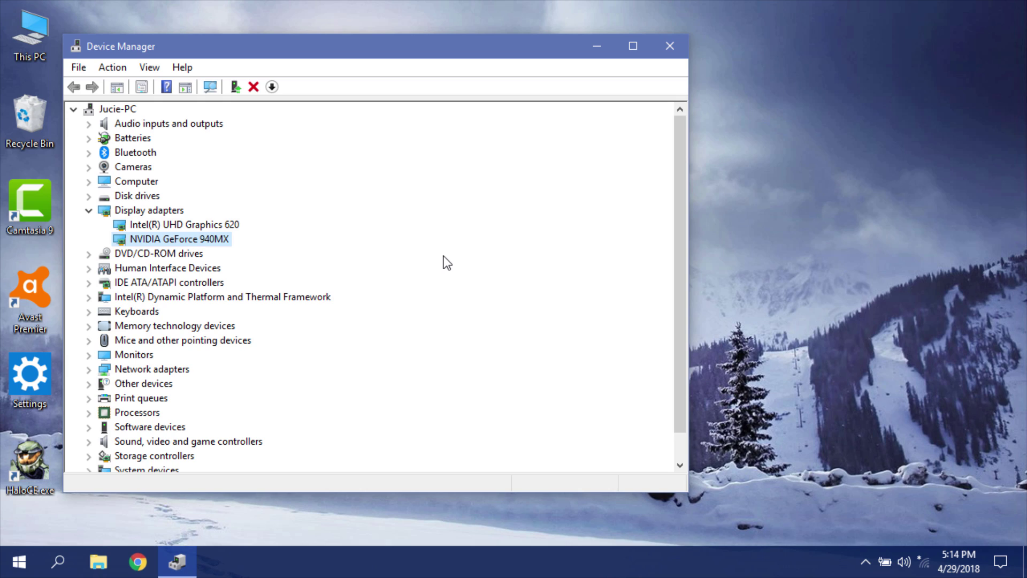
click(598, 49)
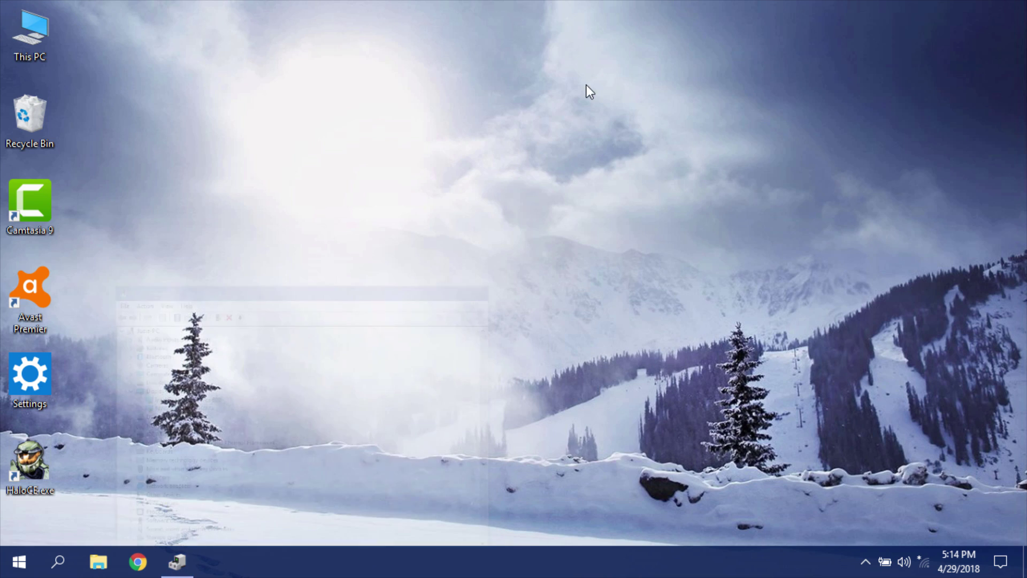
right_click(40, 450)
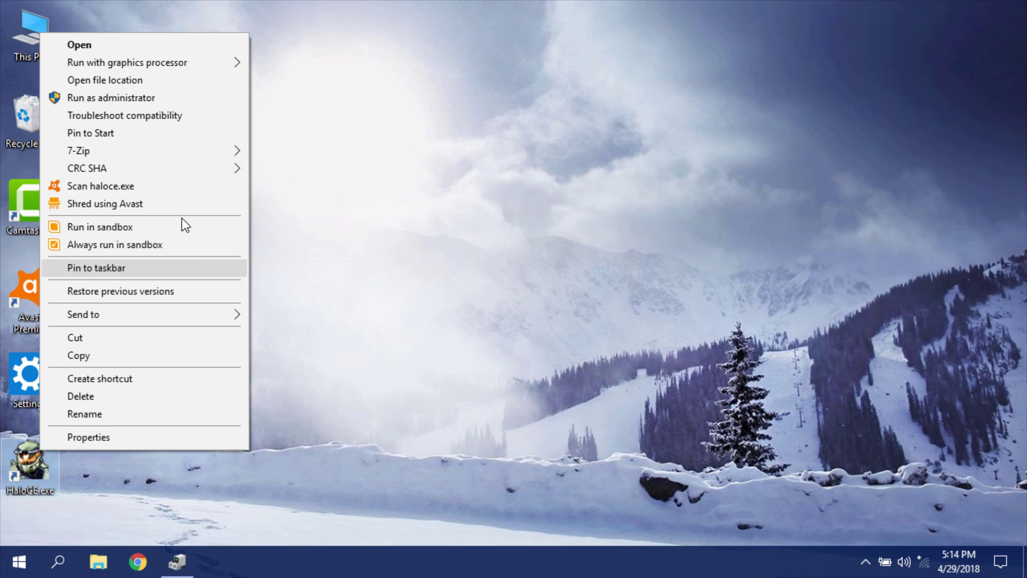
mouse_move(128, 62)
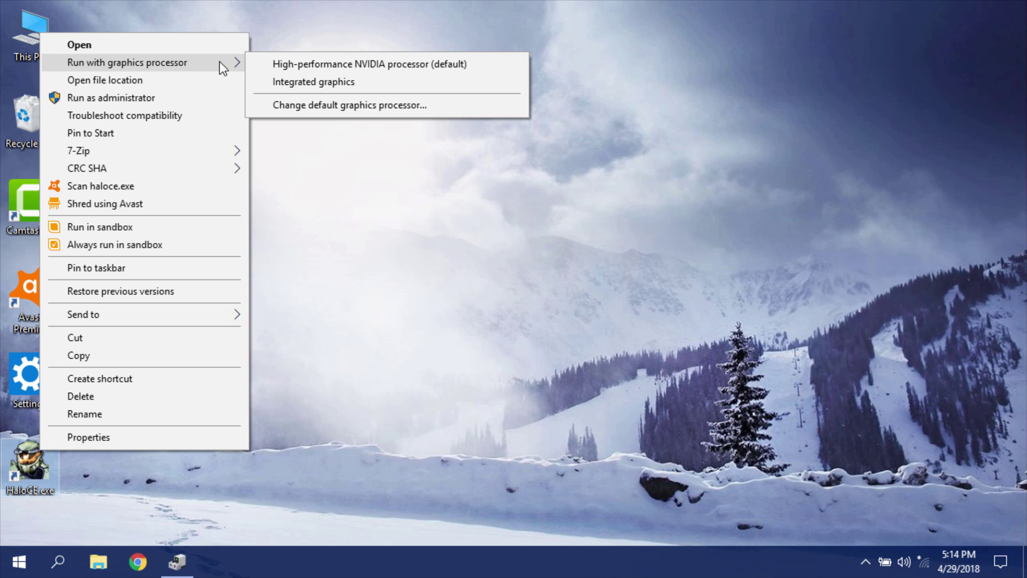
click(525, 220)
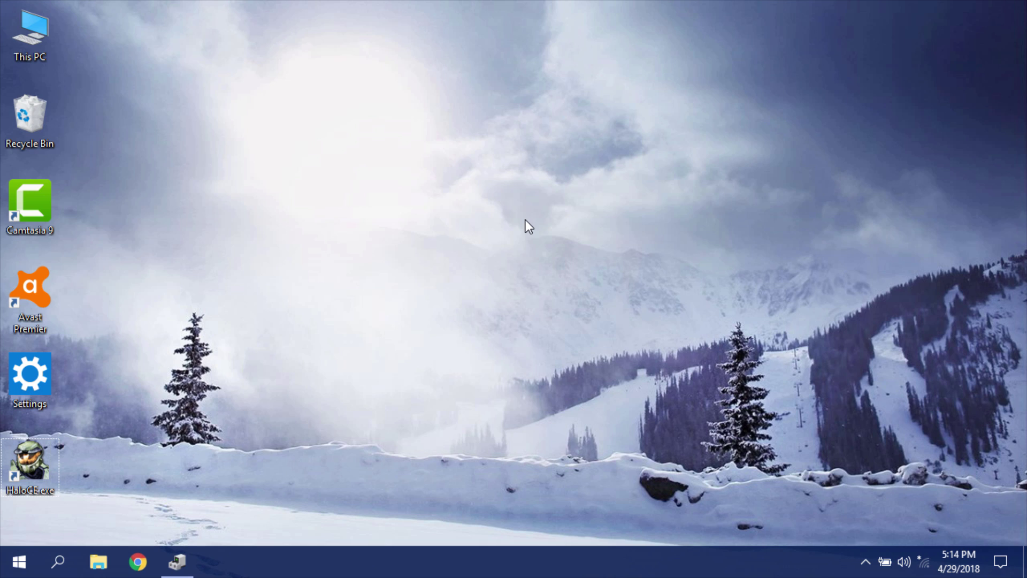